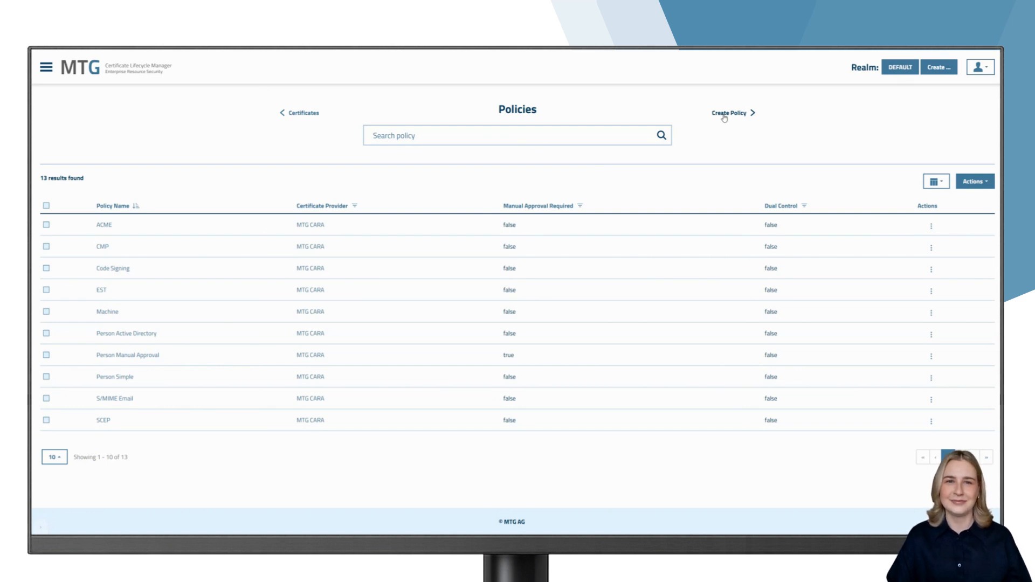
Step: Start a new policy and name it "MTG S/MIME Email Policy"
{"action": "left_click", "coordinate": [725, 115]}
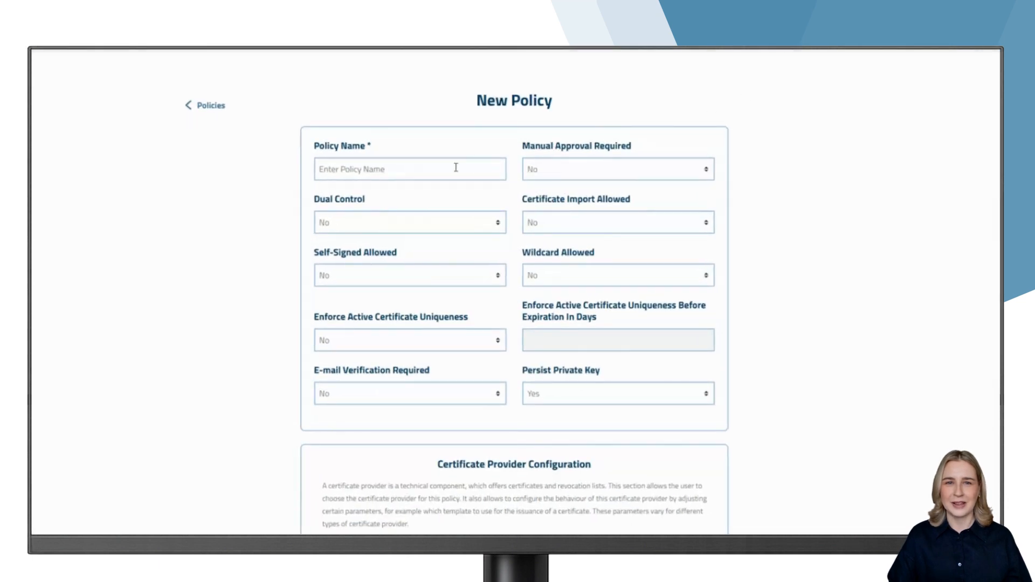
{"action": "left_click", "coordinate": [425, 172]}
{"action": "type", "text": "MT"}
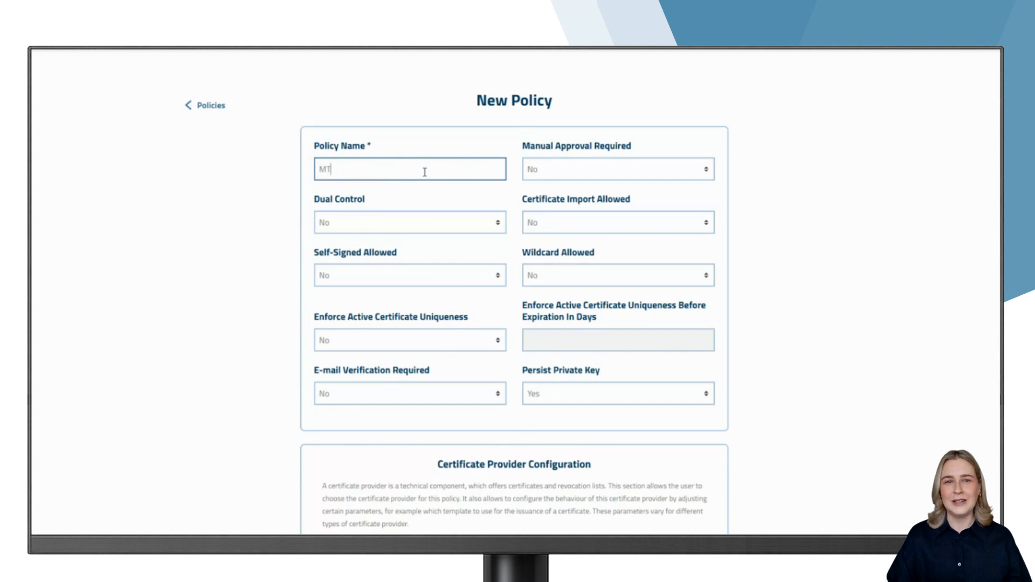
{"action": "type", "text": "G S/"}
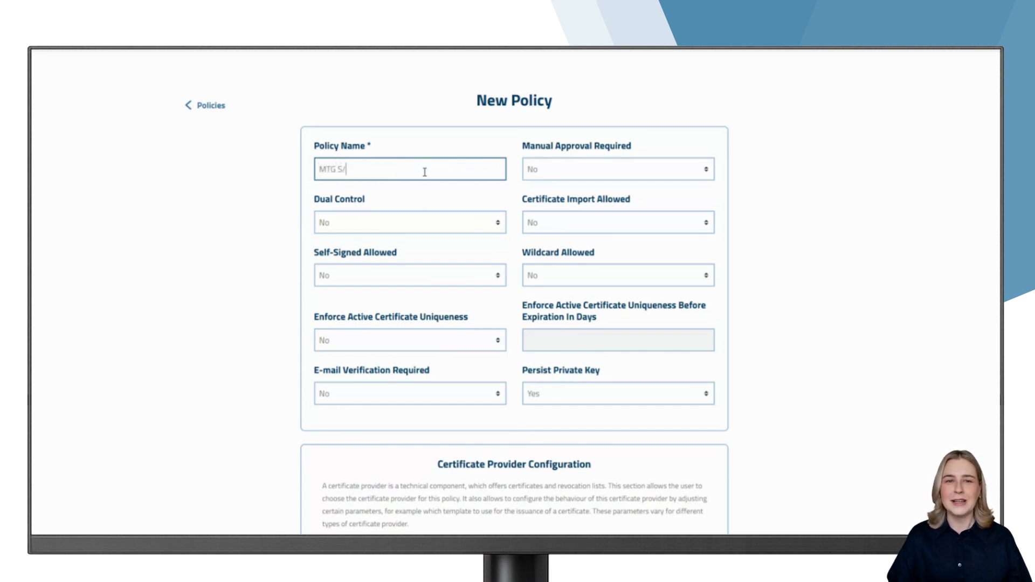
{"action": "type", "text": "MIME E"}
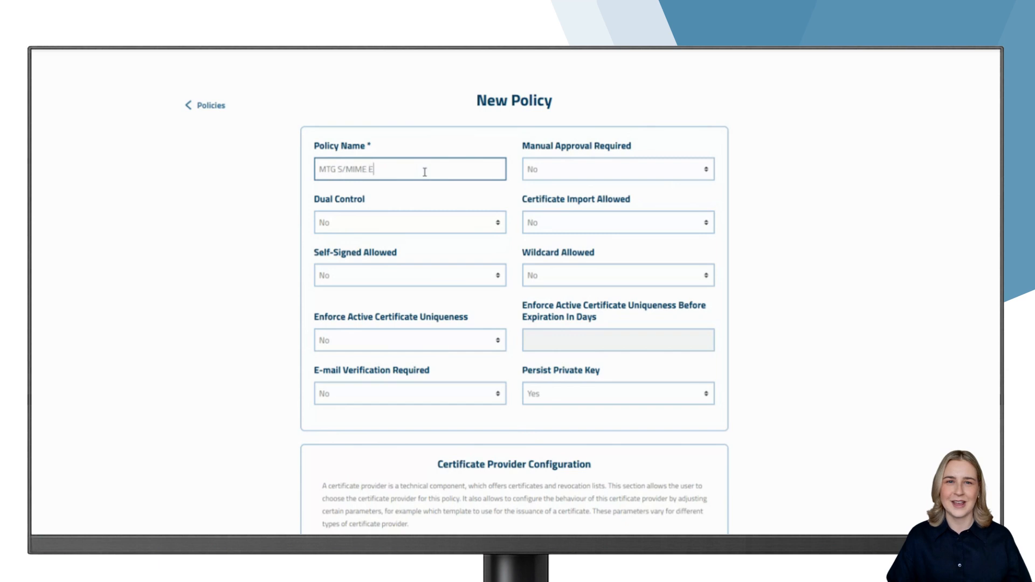
{"action": "type", "text": "mail Policy"}
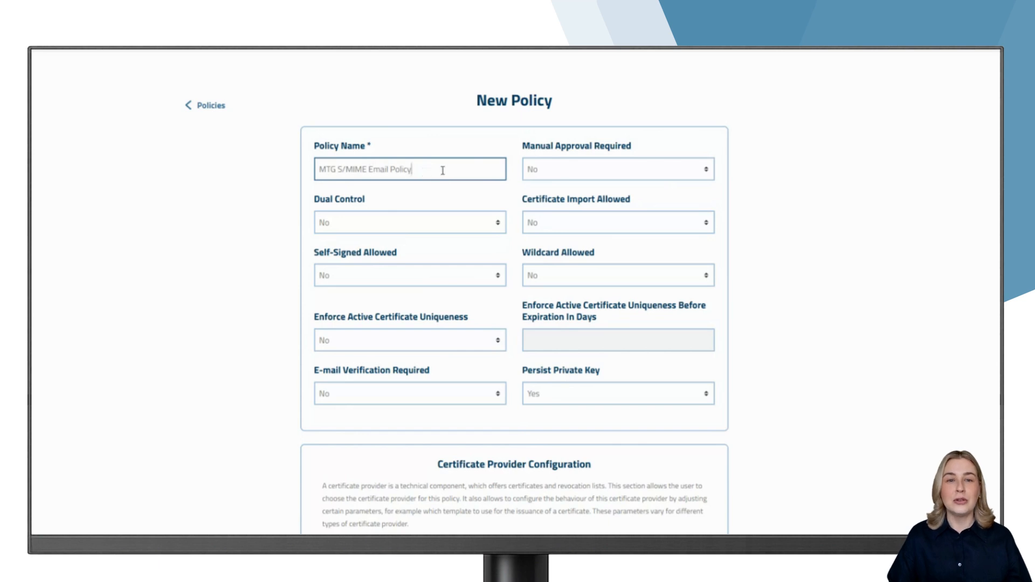
Step: Set Manual Approval Required, Dual Control and Certificate Import Allowed to Yes for the new policy
{"action": "left_click", "coordinate": [557, 172]}
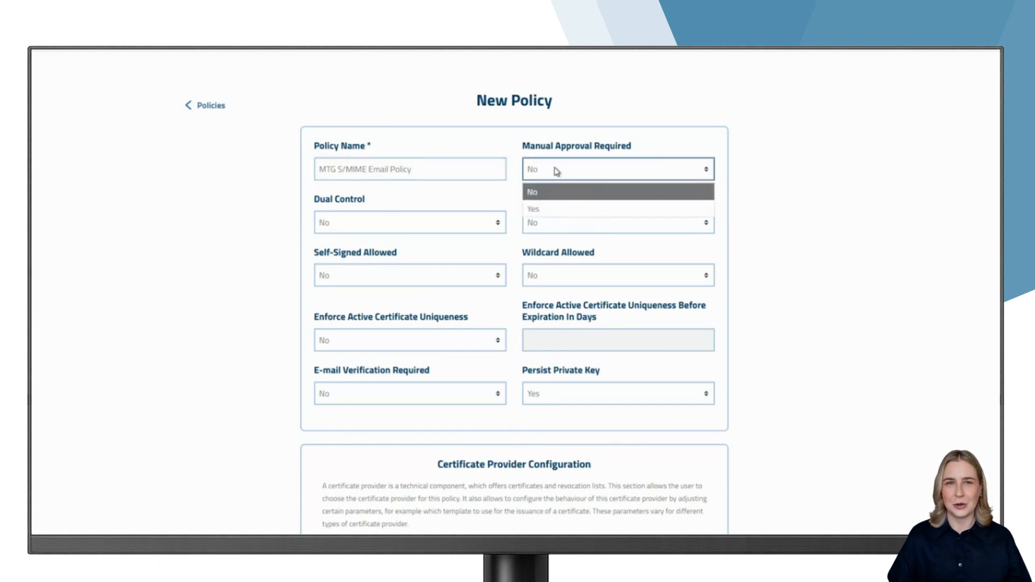
{"action": "left_click", "coordinate": [557, 210]}
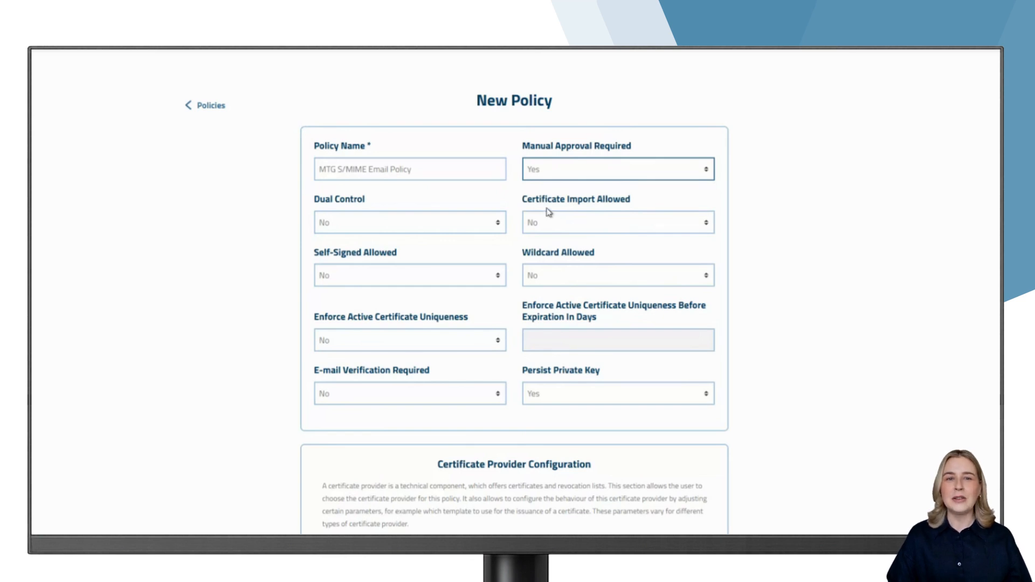
{"action": "left_click", "coordinate": [432, 226]}
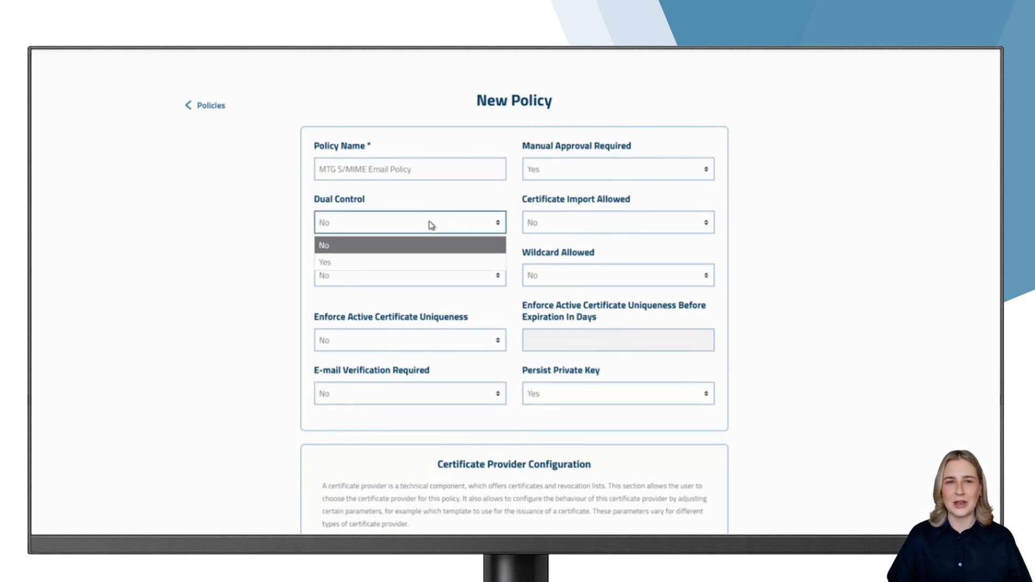
{"action": "left_click", "coordinate": [424, 262]}
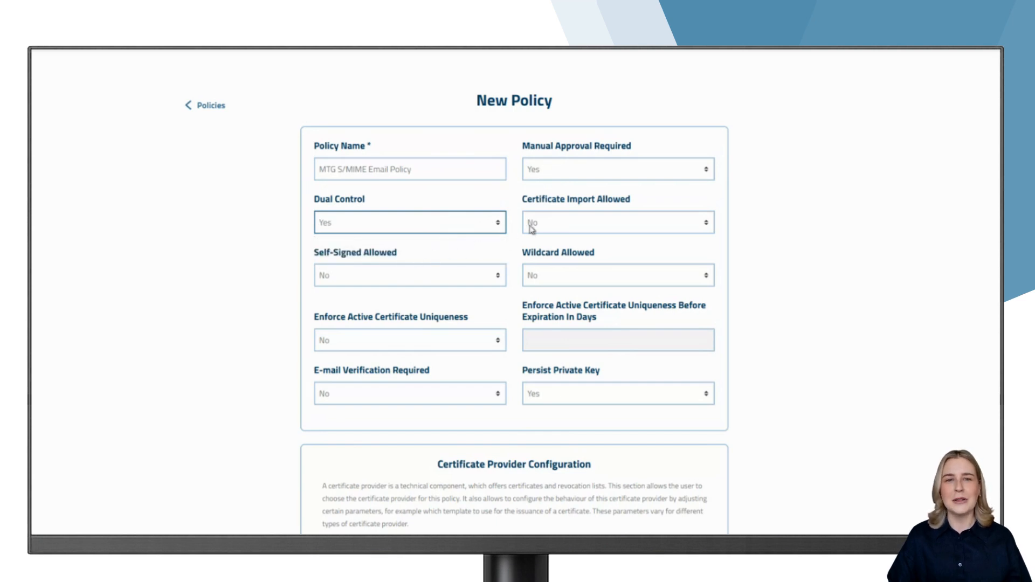
{"action": "left_click", "coordinate": [548, 223]}
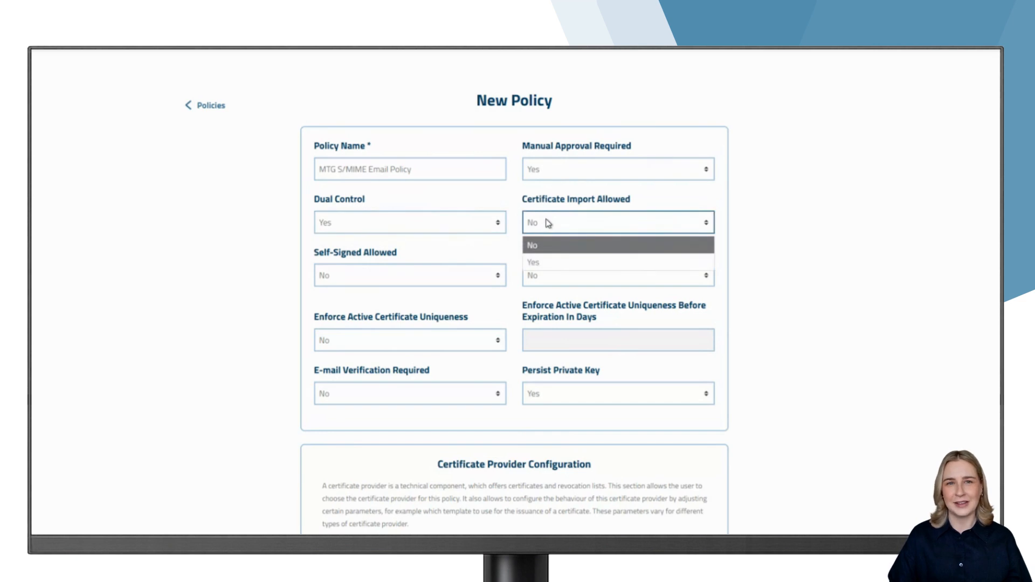
{"action": "left_click", "coordinate": [547, 261]}
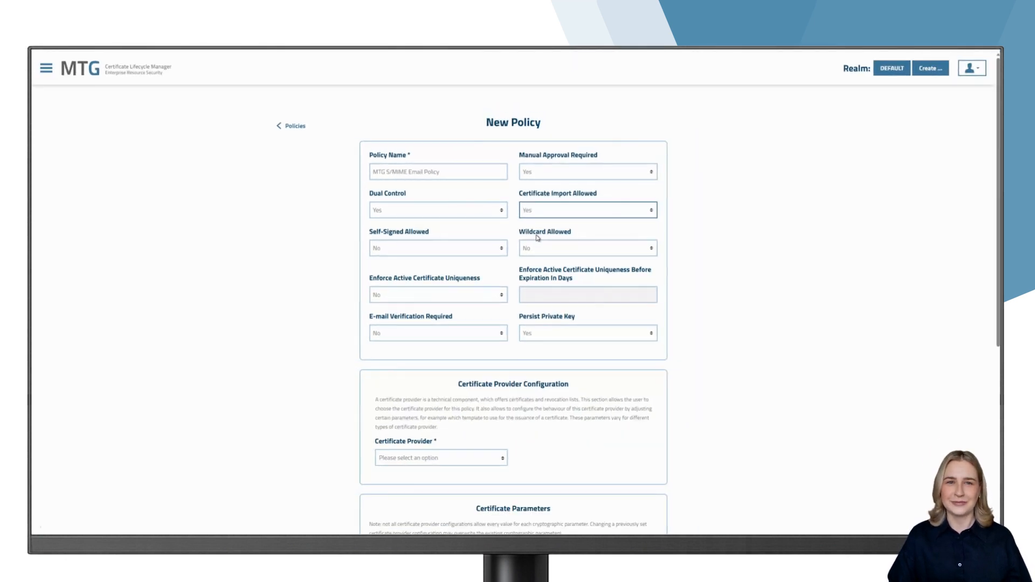
Step: Choose MTG CARA as the certificate provider and ID 104, MTG AG ERS Person Certificate Signer, as the template signer
{"action": "scroll", "coordinate": [537, 238], "scroll_direction": "down", "scroll_amount": 3}
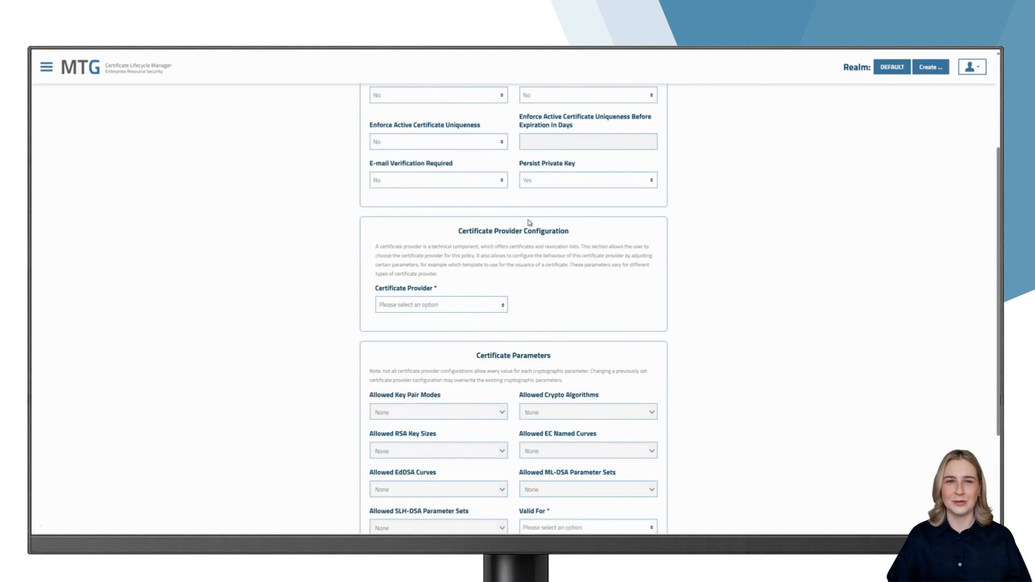
{"action": "left_click", "coordinate": [464, 306]}
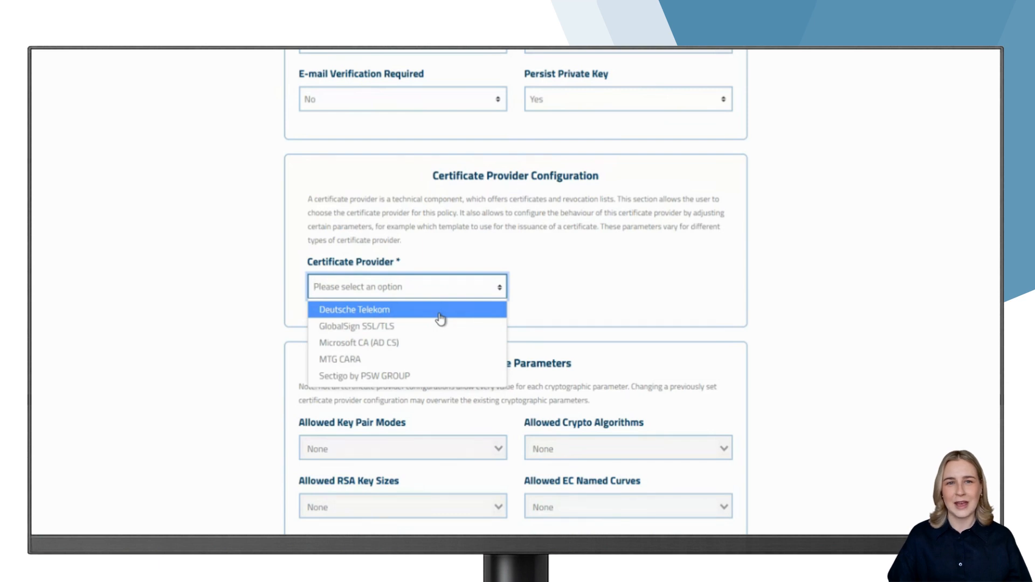
{"action": "left_click", "coordinate": [435, 358]}
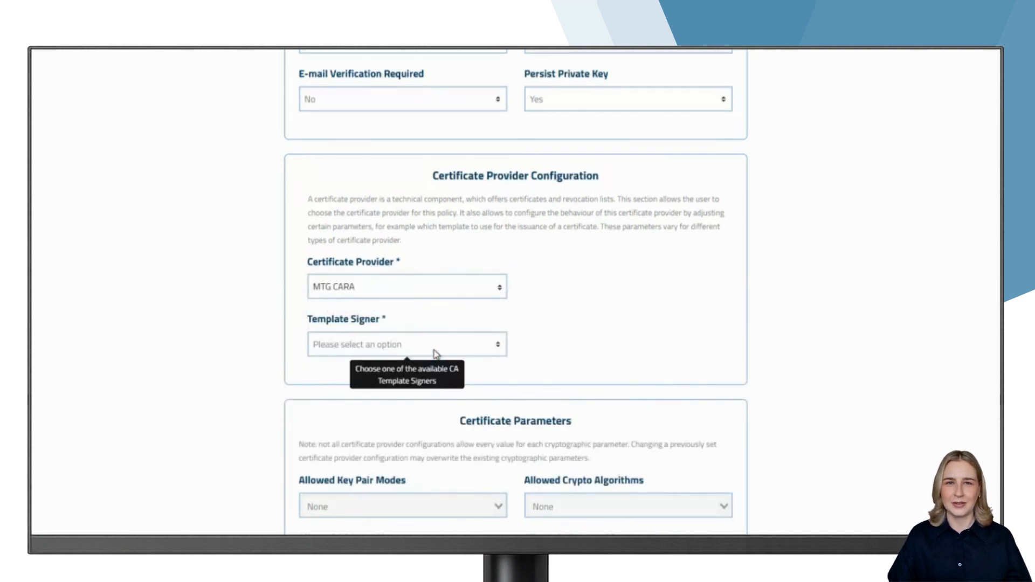
{"action": "left_click", "coordinate": [436, 353]}
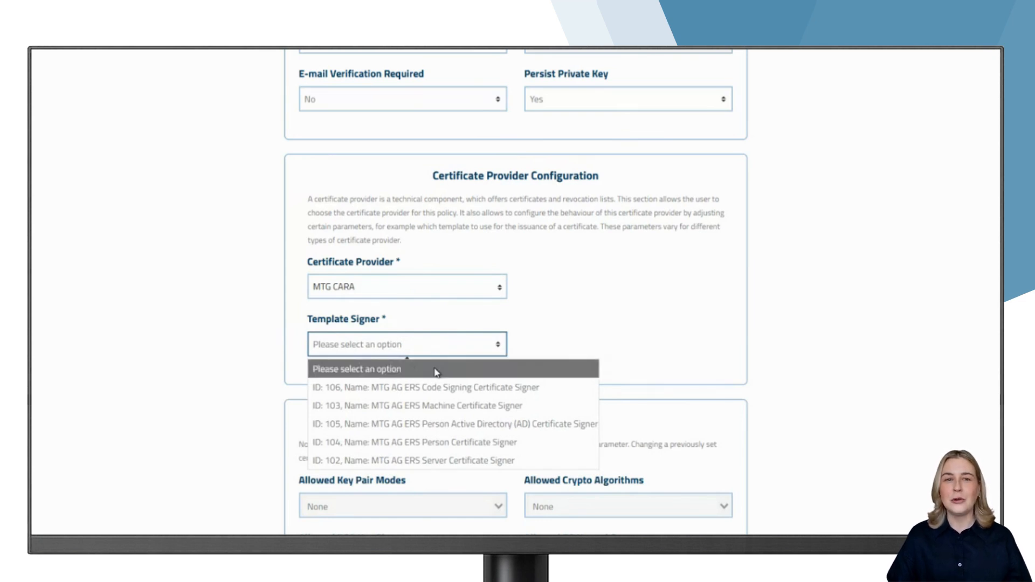
{"action": "left_click", "coordinate": [434, 443]}
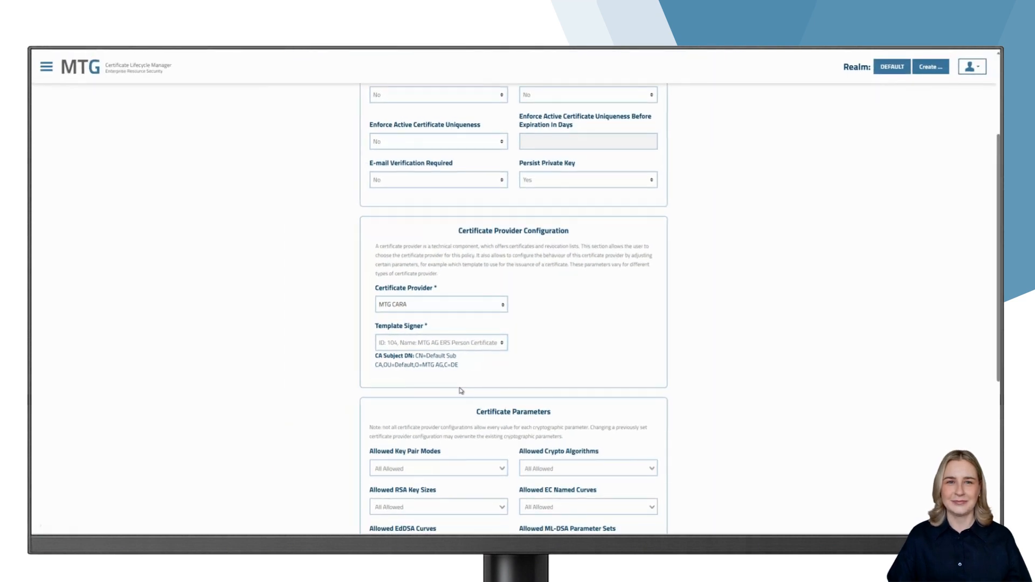
Step: Set the certificate validity to "CA decides" and review the options for allowed key pair modes and crypto algorithms
{"action": "scroll", "coordinate": [290, 296], "scroll_direction": "down", "scroll_amount": 4}
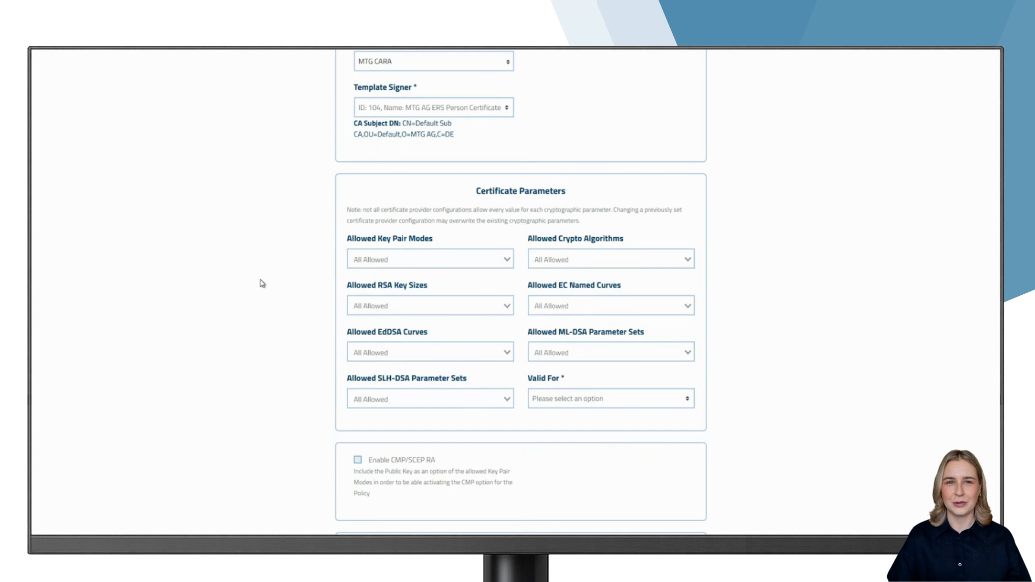
{"action": "left_click", "coordinate": [583, 397]}
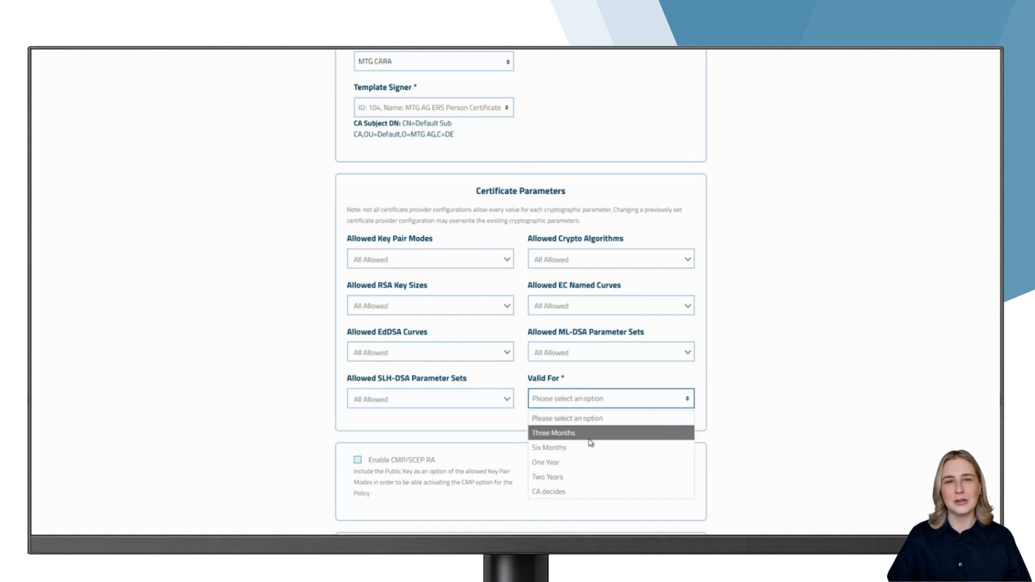
{"action": "left_click", "coordinate": [591, 491]}
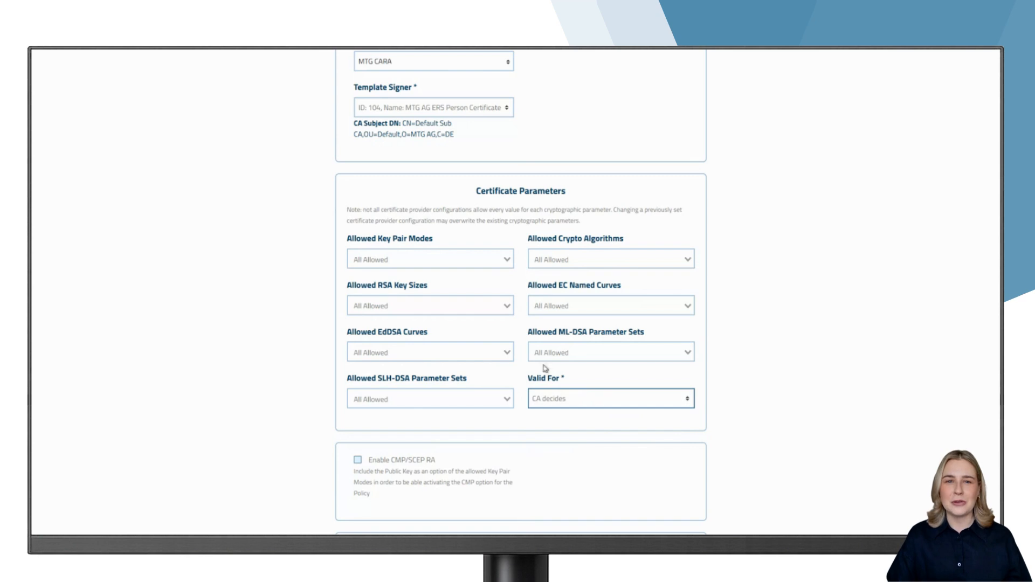
{"action": "left_click", "coordinate": [477, 253]}
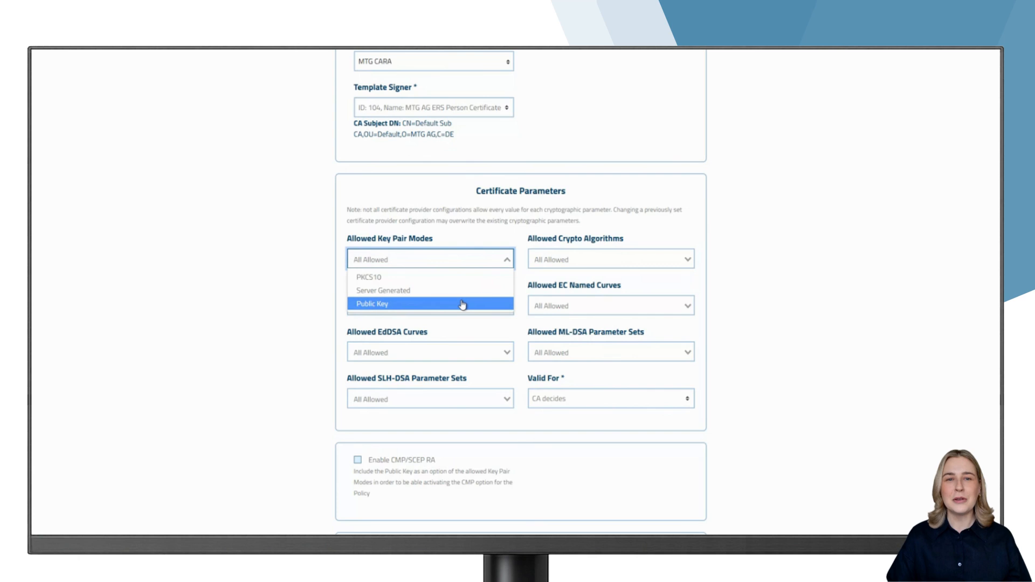
{"action": "left_click", "coordinate": [635, 259]}
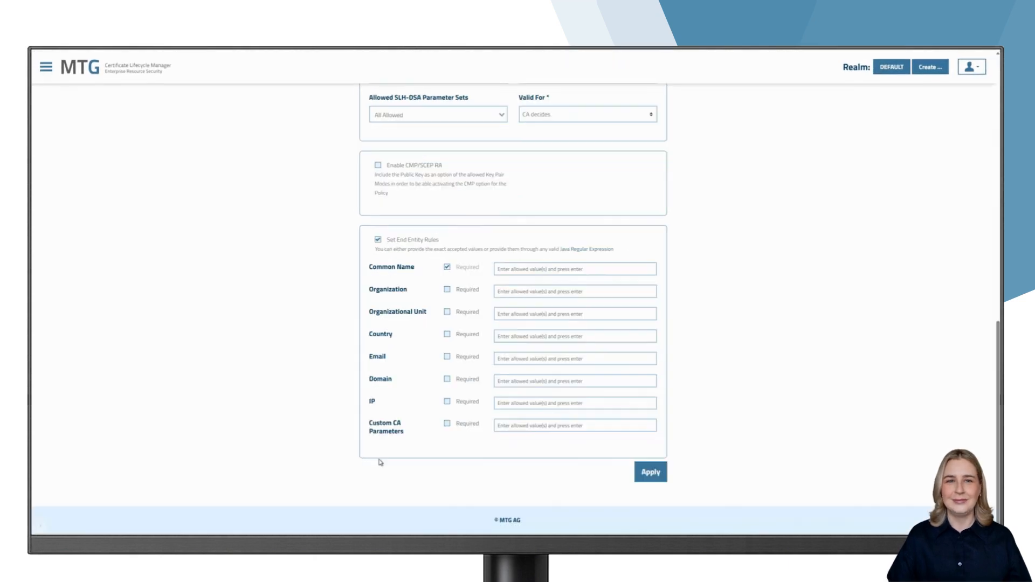
Step: Add "MTG S/MIME Email" as an allowed Common Name value in the end entity rules
{"action": "left_click", "coordinate": [514, 271]}
{"action": "type", "text": "MTG"}
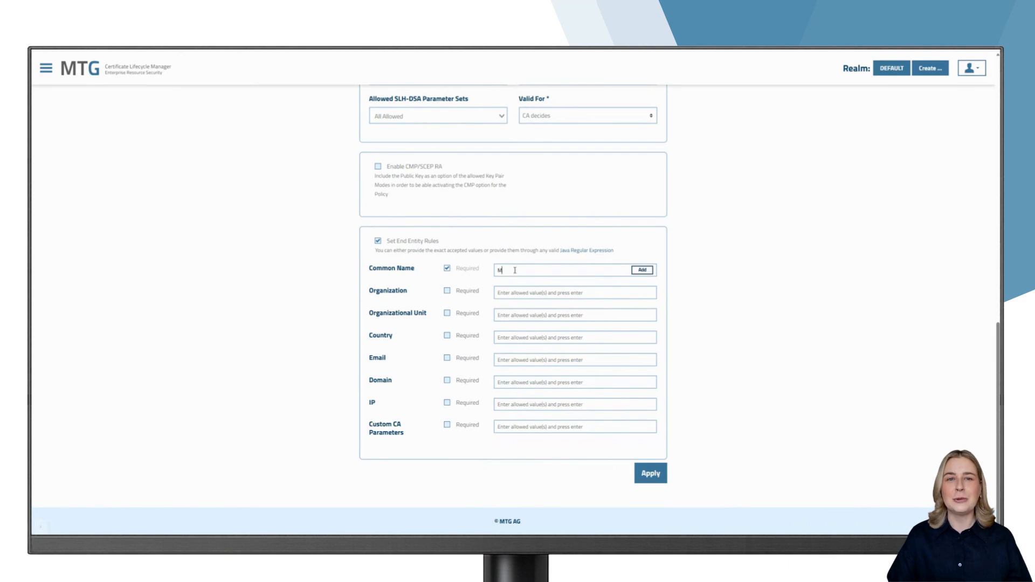
{"action": "type", "text": " S/M"}
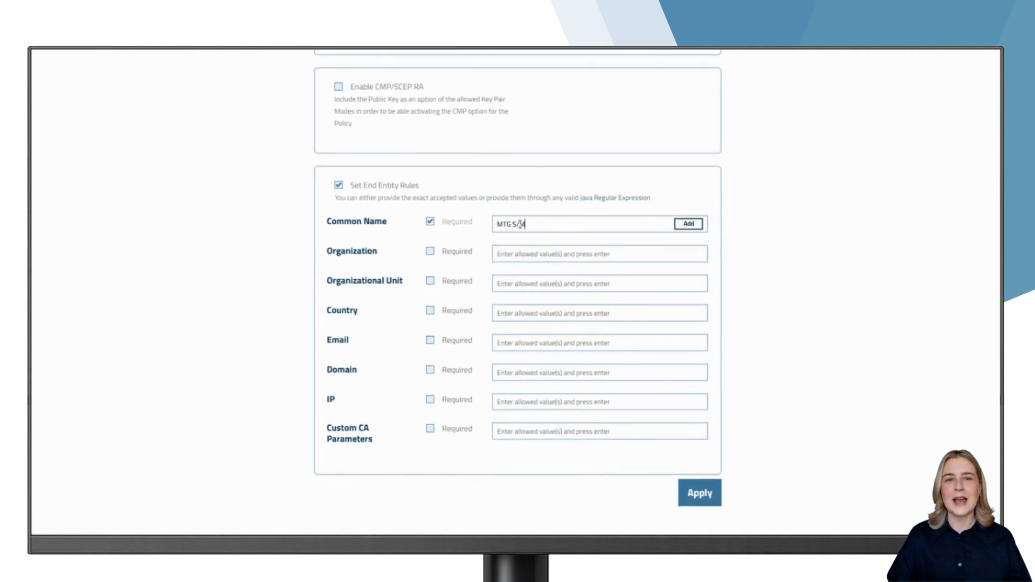
{"action": "type", "text": "IME Email"}
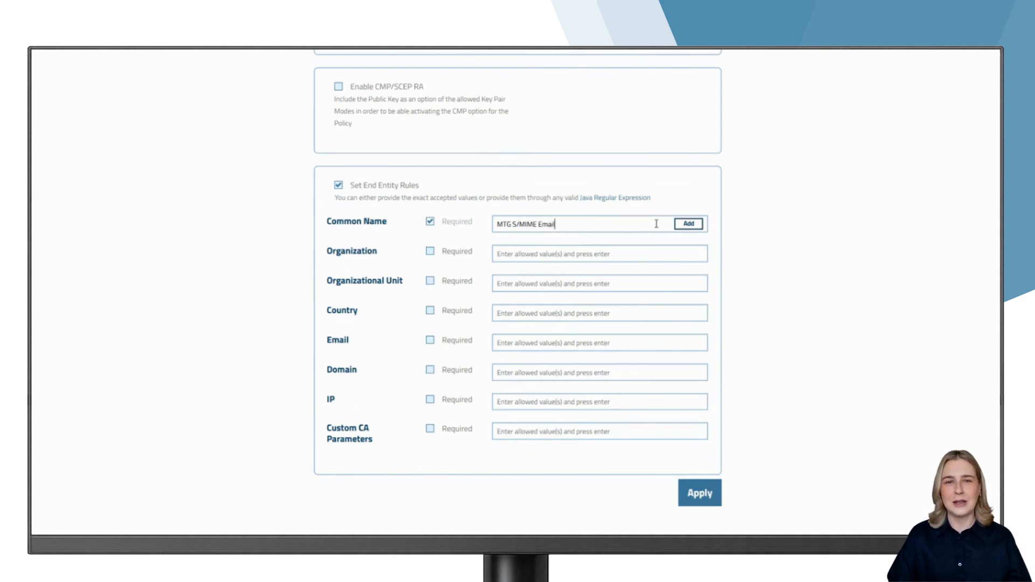
{"action": "left_click", "coordinate": [687, 224]}
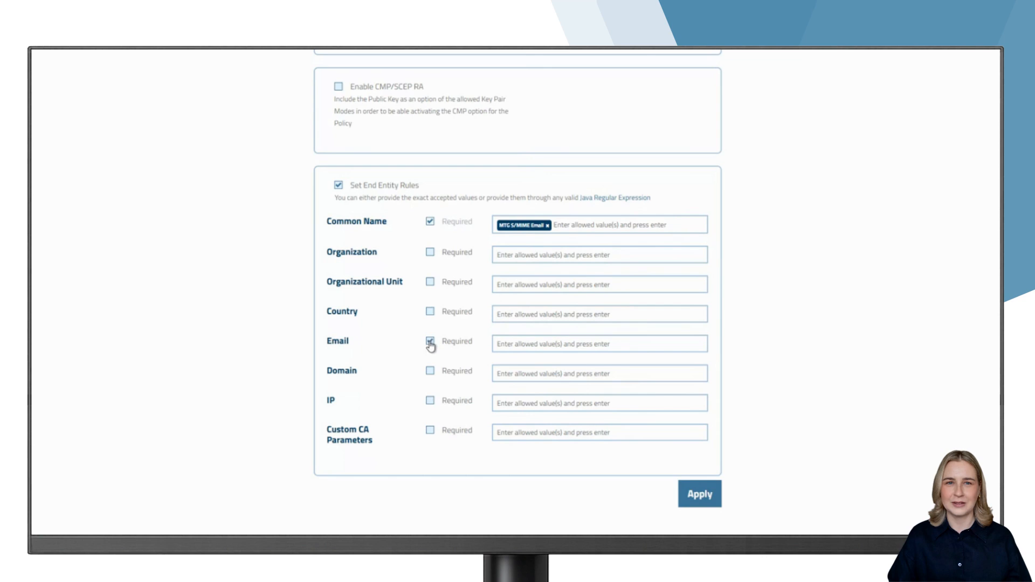
{"action": "left_click", "coordinate": [507, 343]}
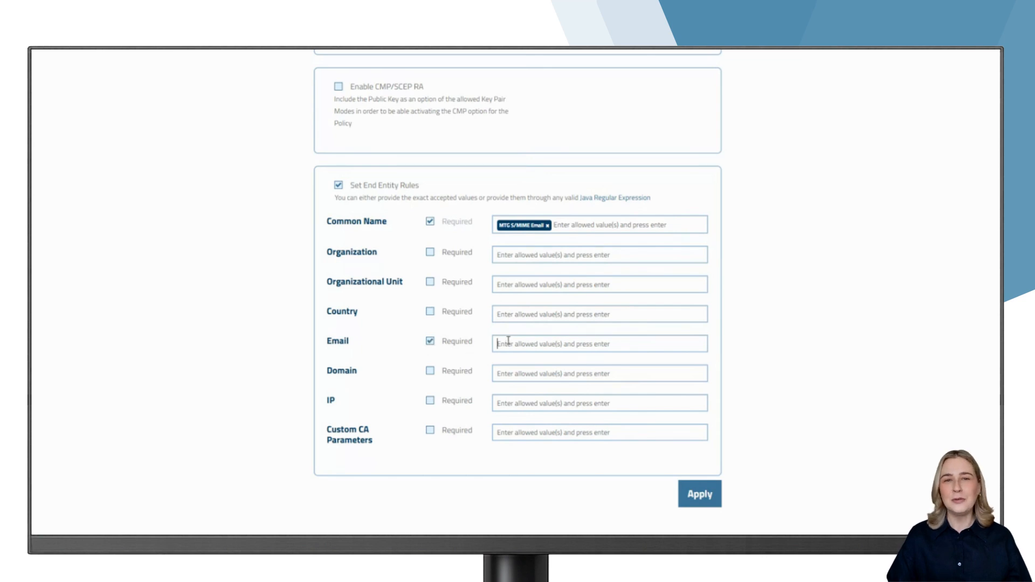
{"action": "type", "text": "*"}
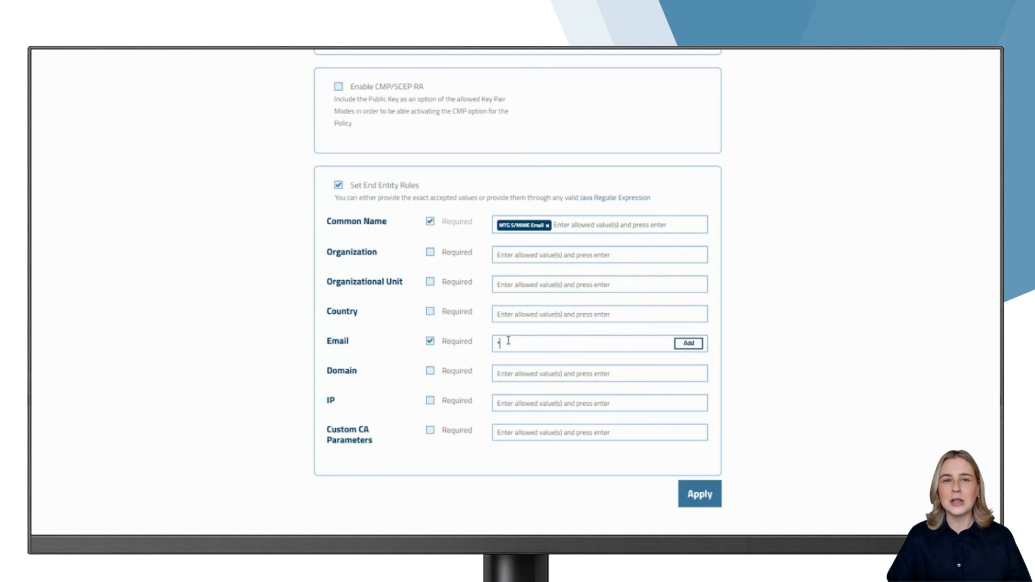
{"action": "type", "text": "@mtg.de"}
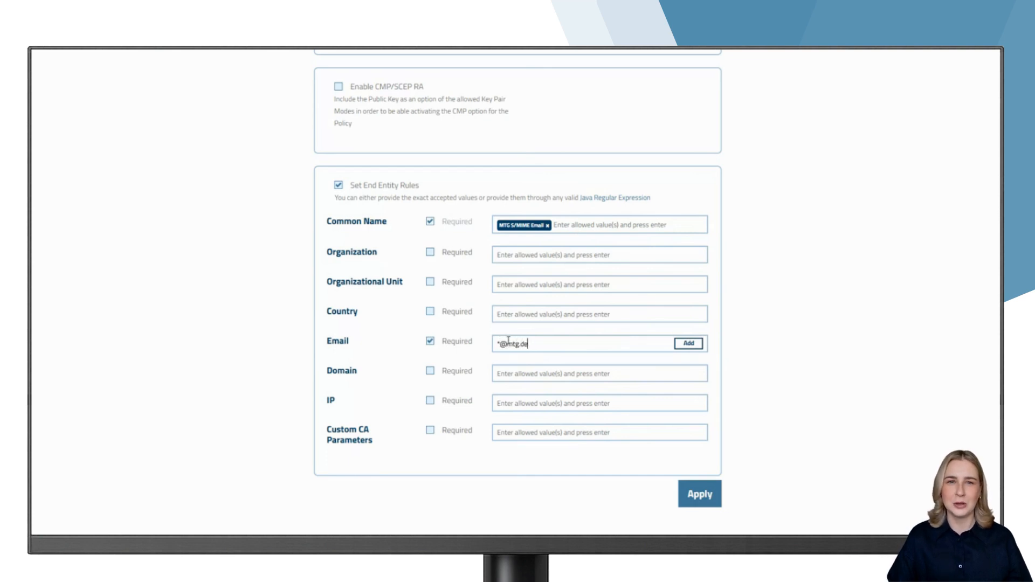
{"action": "left_click", "coordinate": [680, 348]}
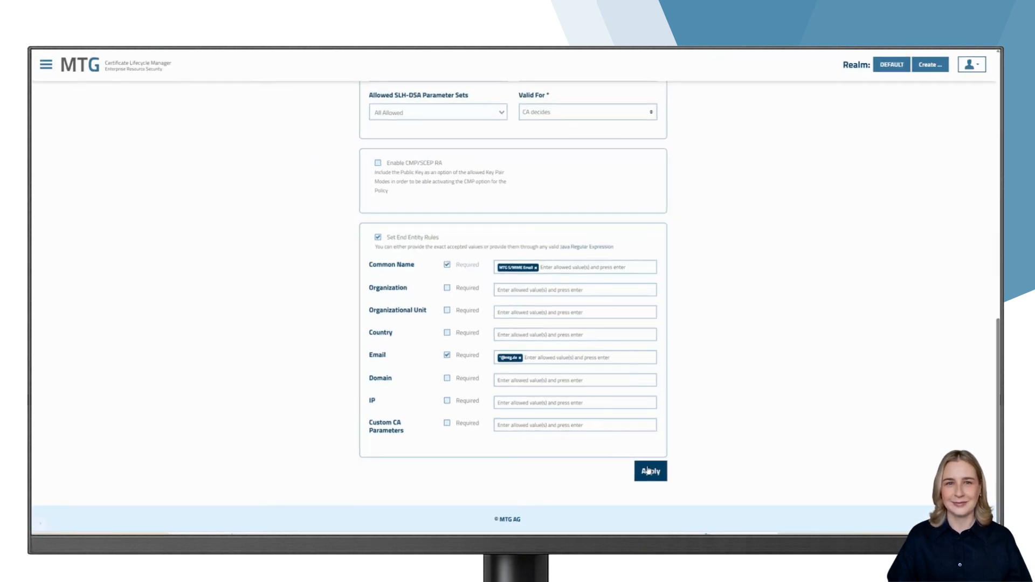
{"action": "left_click", "coordinate": [649, 471]}
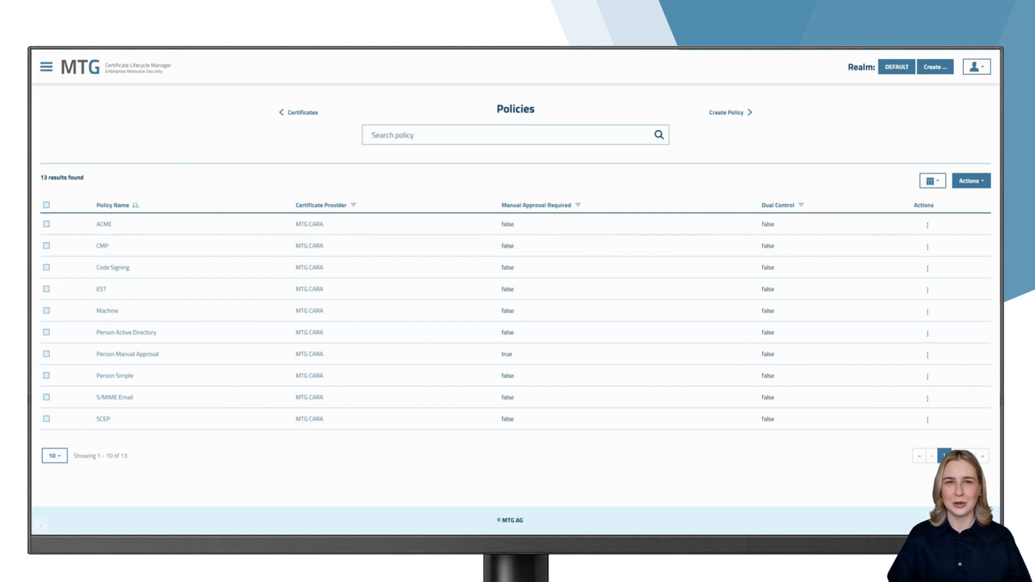
Step: Open the ACME policy for editing and examine its settings from the policy information to the end entity rules
{"action": "left_click", "coordinate": [104, 226]}
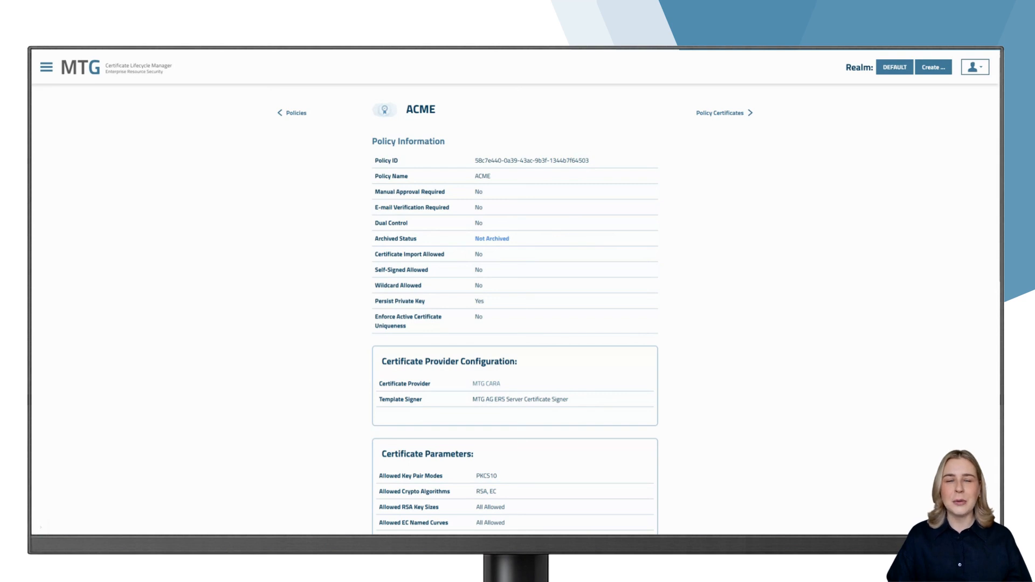
{"action": "scroll", "coordinate": [335, 351], "scroll_direction": "down", "scroll_amount": 8}
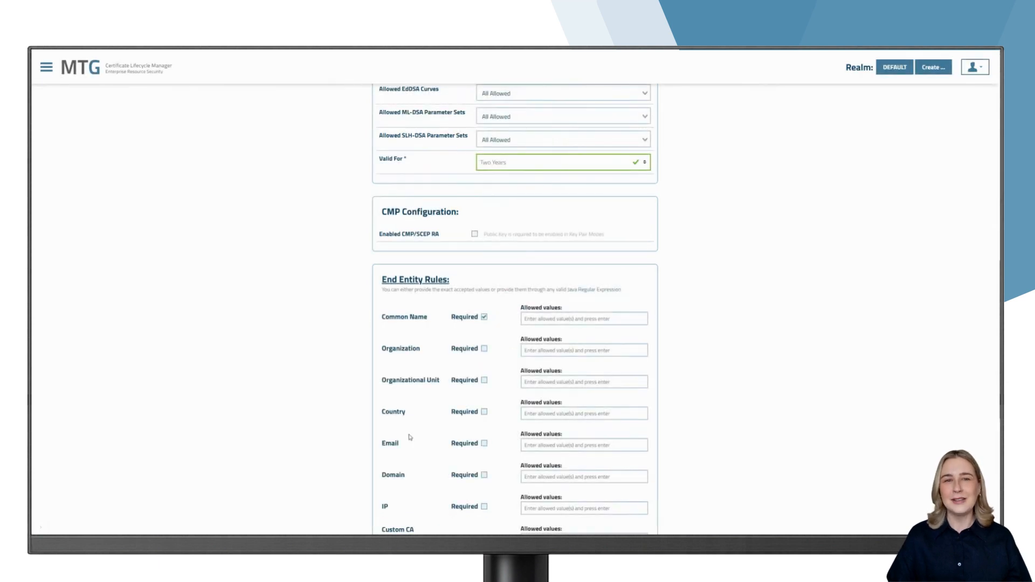
{"action": "scroll", "coordinate": [410, 436], "scroll_direction": "up", "scroll_amount": 6}
{"action": "scroll", "coordinate": [409, 436], "scroll_direction": "up", "scroll_amount": 5}
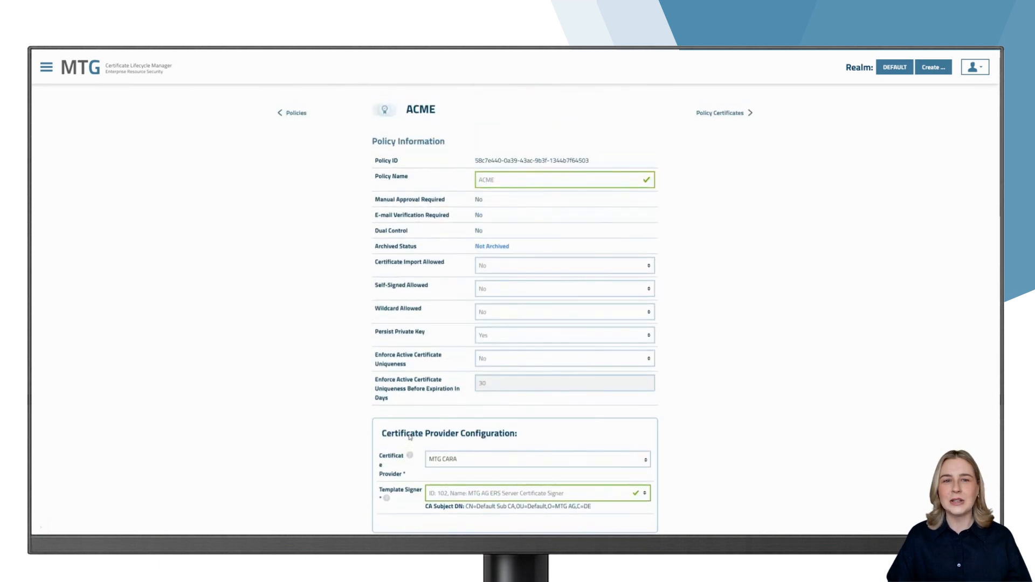